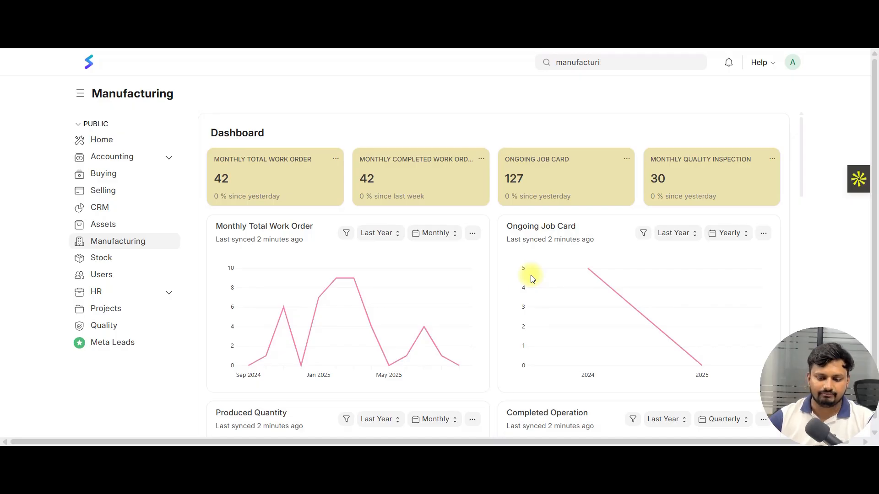
# Start a new Production Plan from the Manufacturing workspace
pyautogui.scroll(-15, 494, 174)
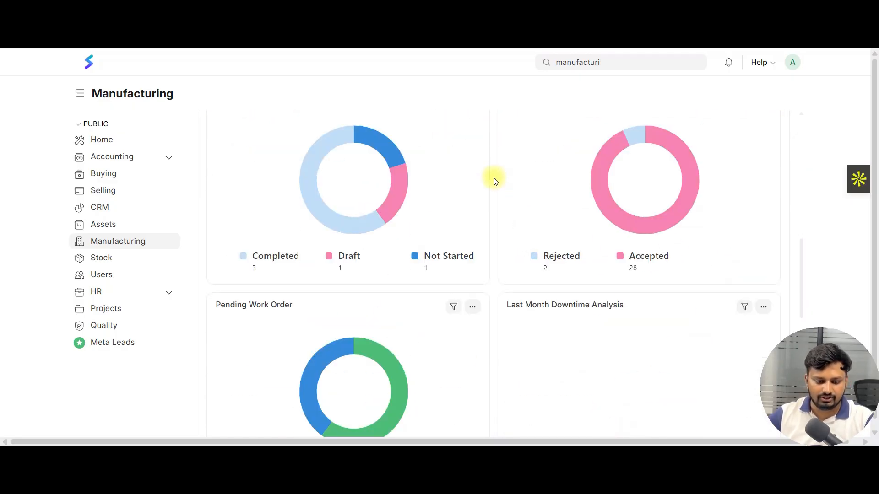
pyautogui.scroll(-6, 451, 223)
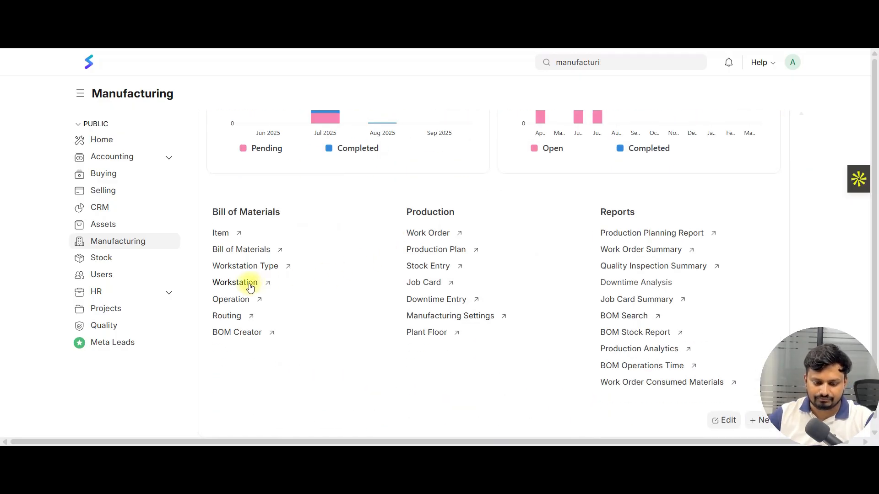
pyautogui.click(424, 250)
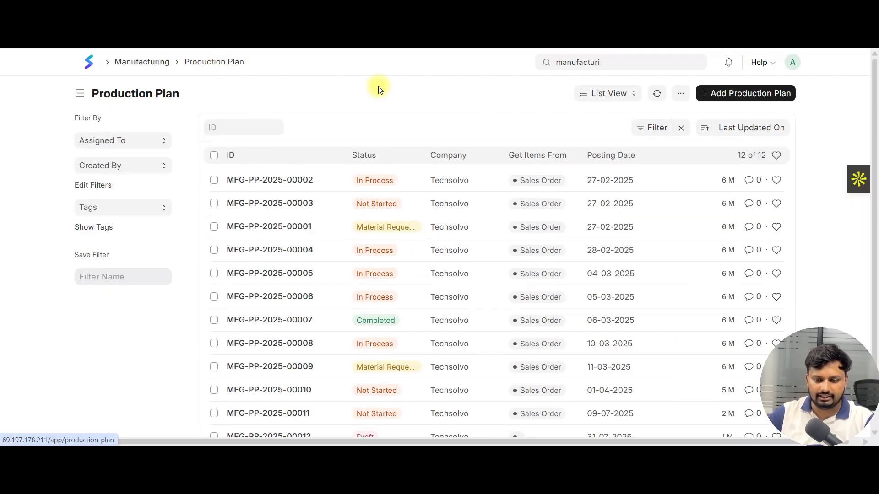
pyautogui.click(741, 95)
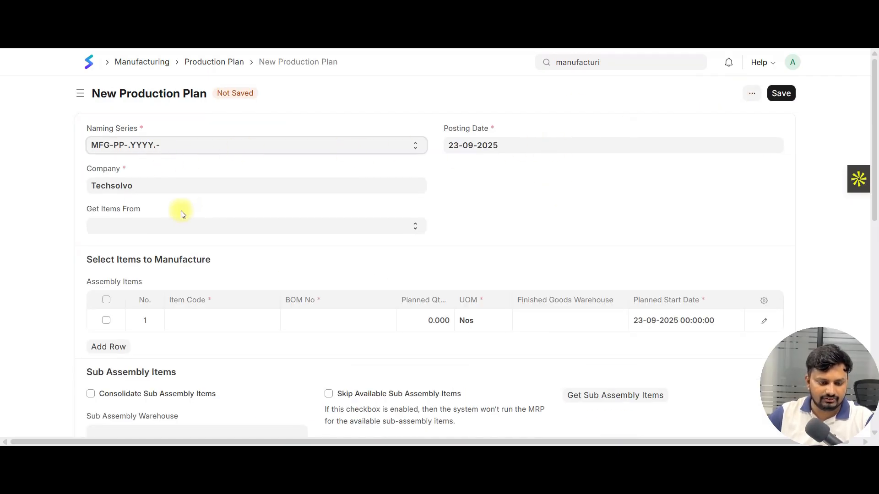
# Set the new production plan to get its items from Sales Order
pyautogui.click(181, 228)
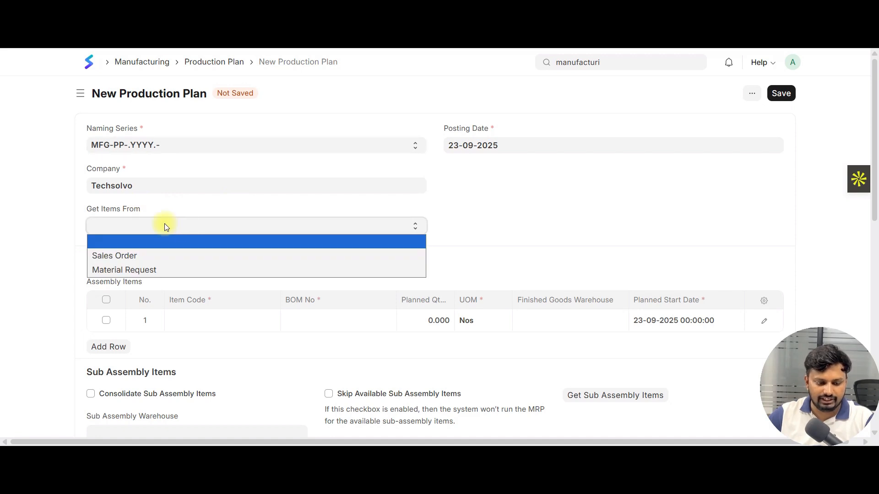
pyautogui.tripleClick(96, 208)
pyautogui.click(137, 224)
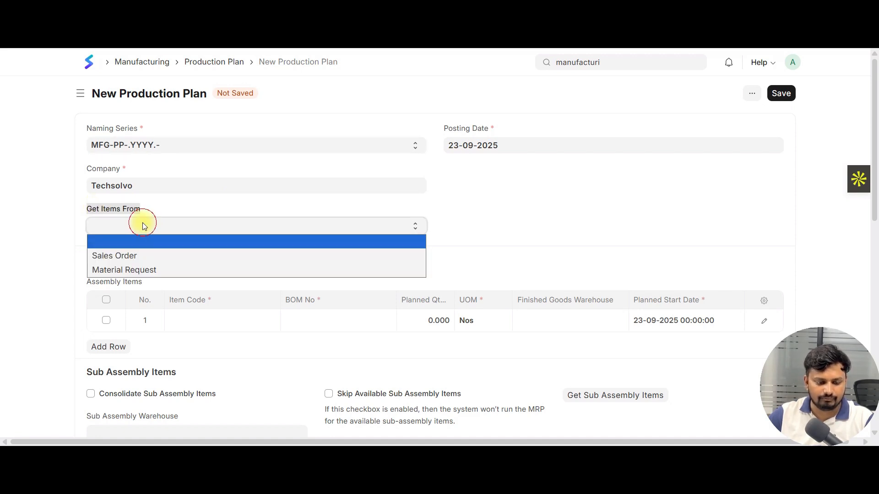
pyautogui.click(135, 255)
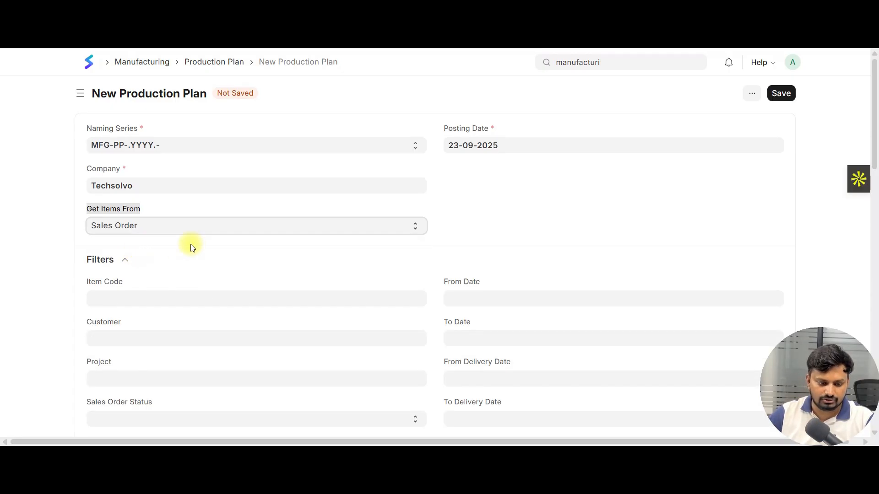
pyautogui.click(40, 227)
# Examine the Item Code, Customer and Project filters for the sales orders
pyautogui.scroll(-3, 200, 215)
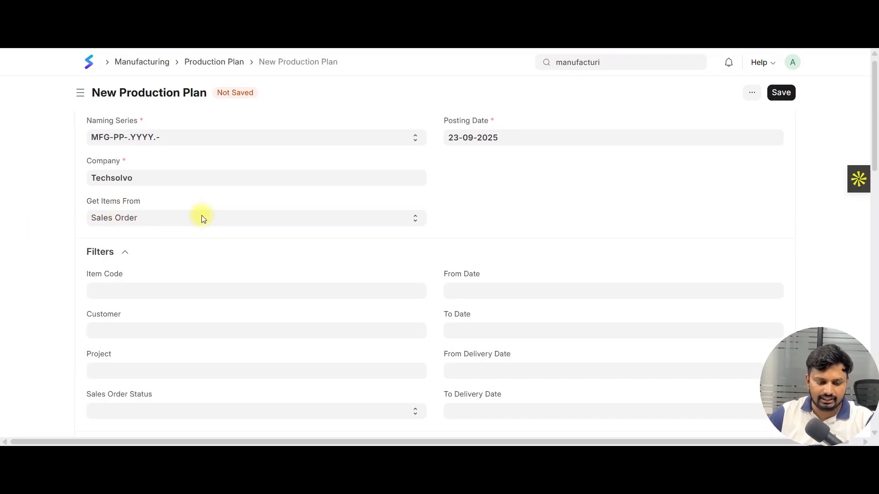
pyautogui.click(123, 185)
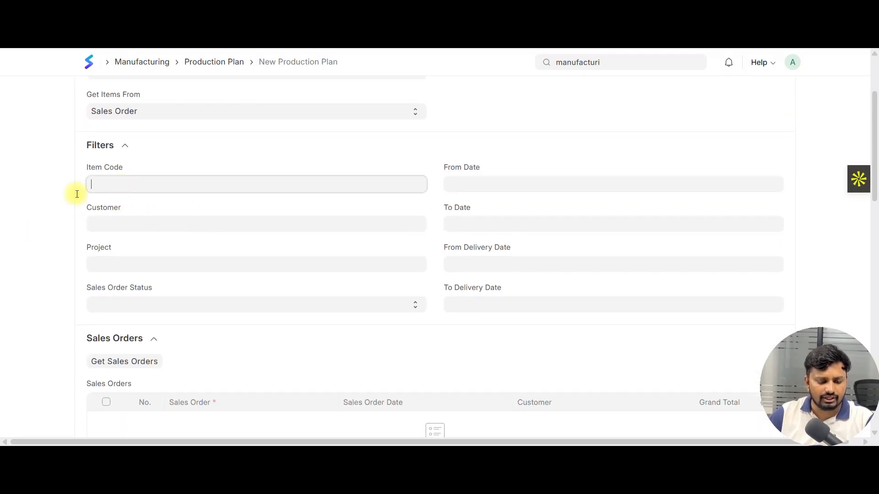
pyautogui.click(35, 205)
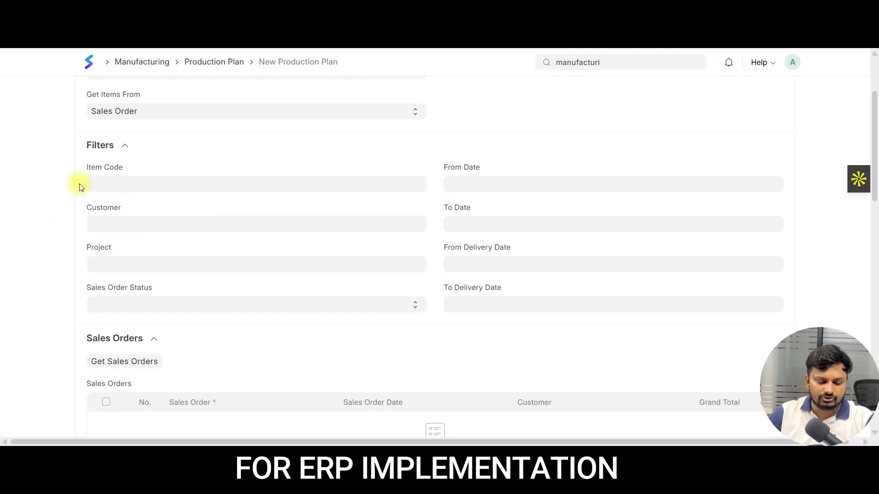
pyautogui.click(109, 223)
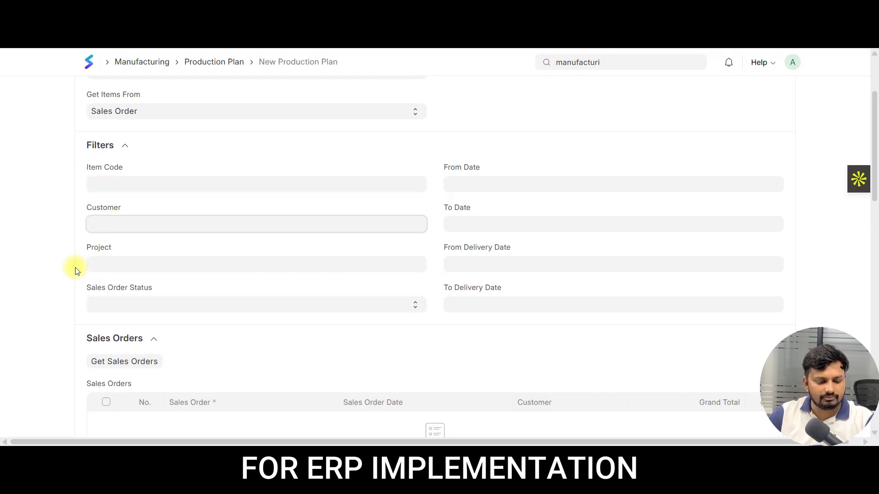
pyautogui.click(35, 259)
pyautogui.click(138, 267)
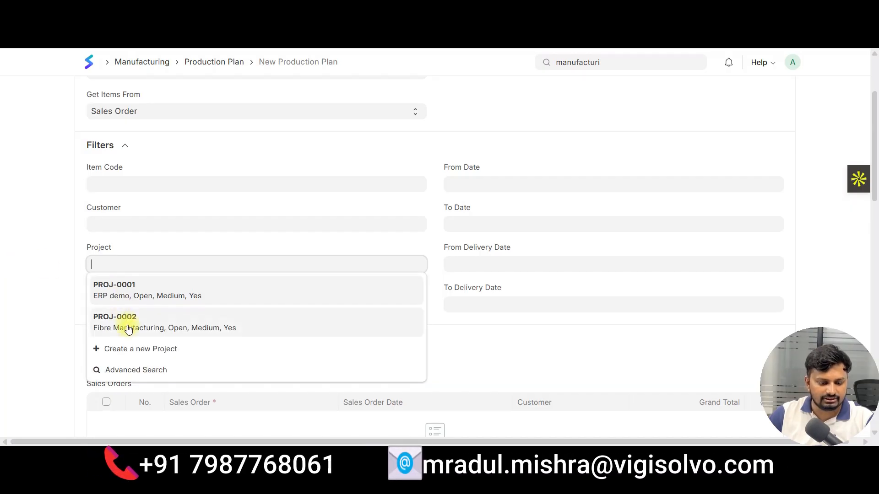
pyautogui.click(37, 265)
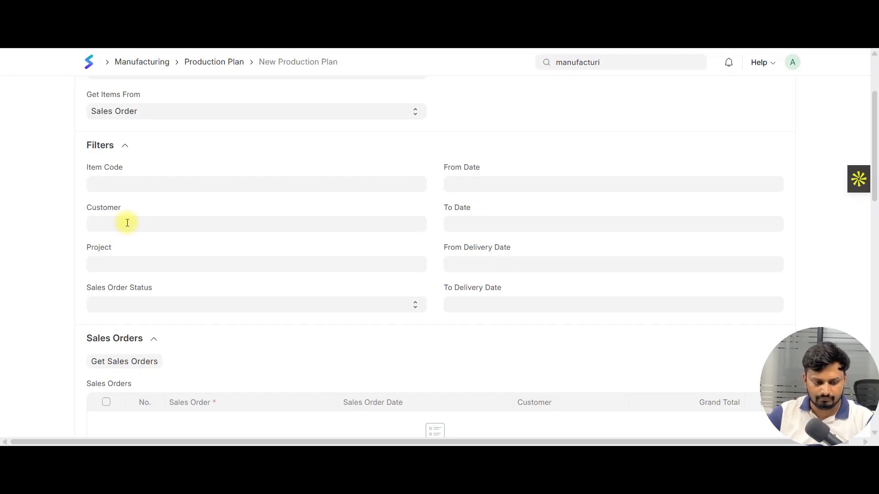
# Filter the sales orders by the item code Electric Motor
pyautogui.click(130, 183)
pyautogui.write('elec')
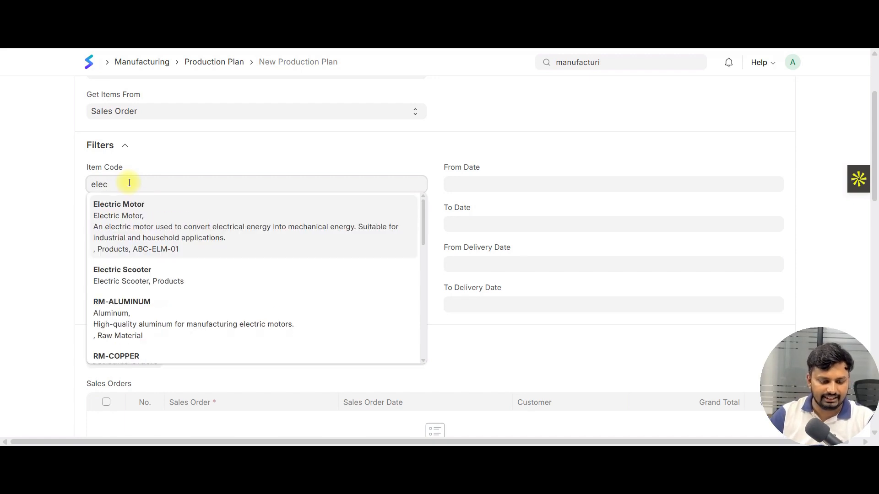
pyautogui.press('Return')
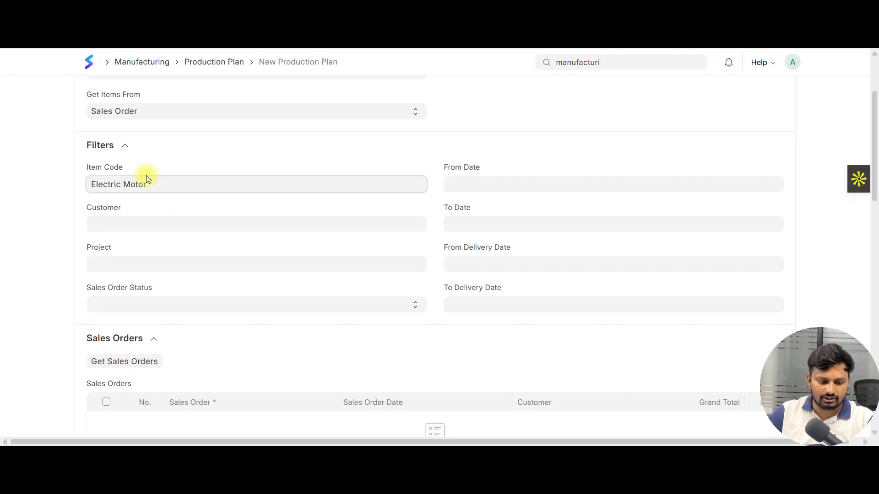
pyautogui.moveTo(163, 186); pyautogui.dragTo(90, 186)
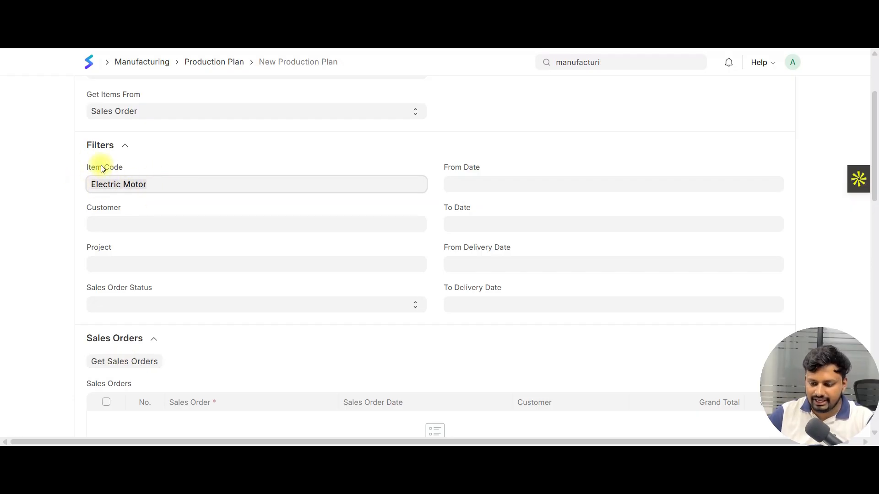
# Fetch the sales orders that match the filters into the plan's Sales Orders table
pyautogui.scroll(-4, 182, 180)
pyautogui.click(122, 190)
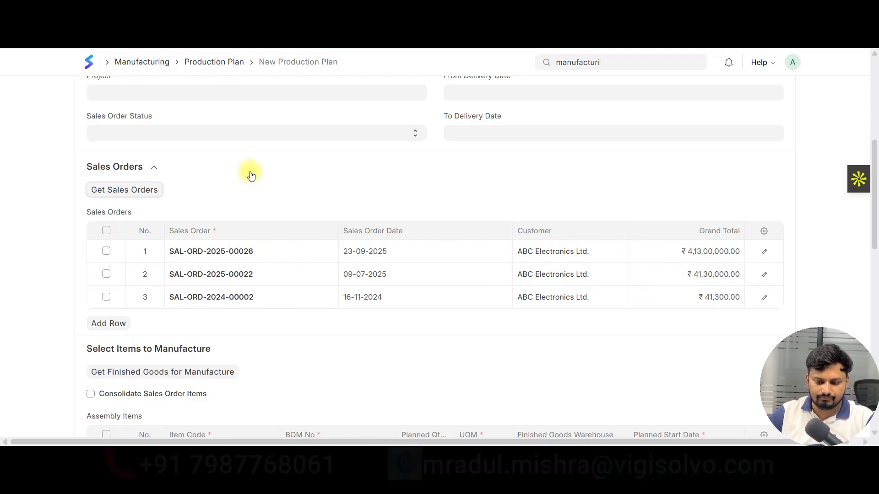
pyautogui.scroll(-3, 252, 176)
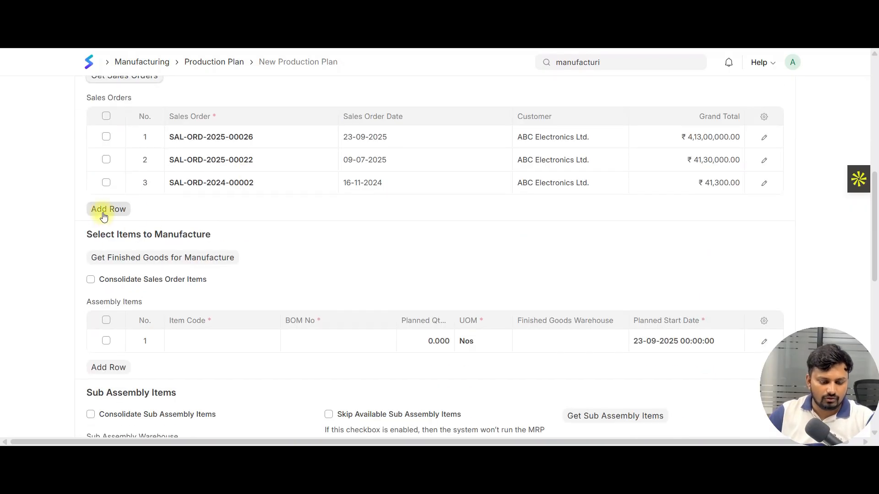
# Get the finished goods for manufacture from the listed sales orders into the Assembly Items table
pyautogui.scroll(2, 243, 202)
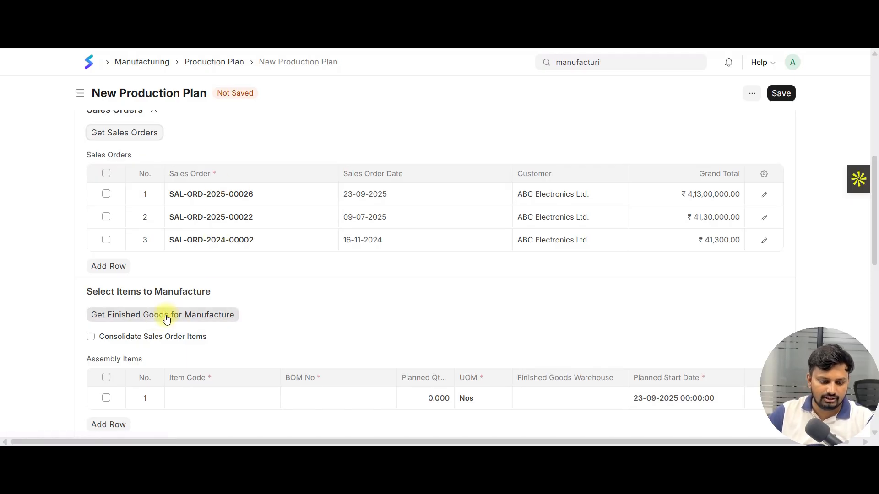
pyautogui.click(145, 321)
pyautogui.scroll(-4, 322, 218)
pyautogui.scroll(3, 322, 219)
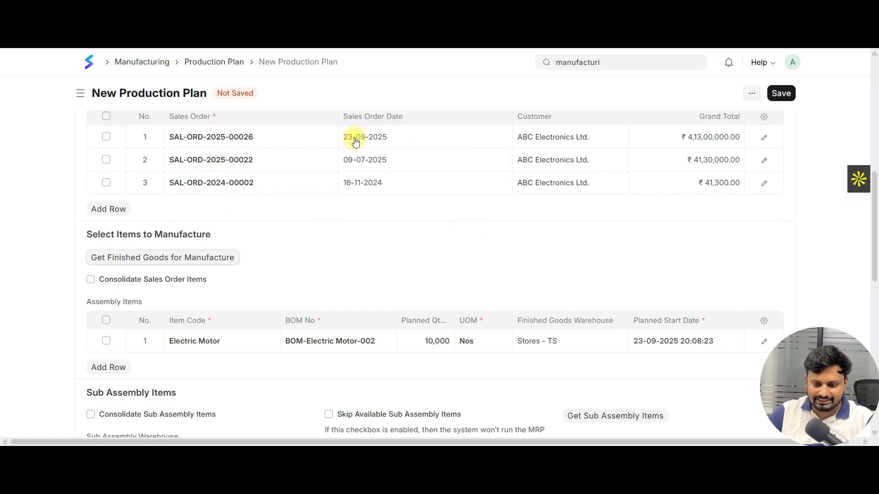
# Review the plan's Assembly Items, Sub Assembly Items and Material Request Planning sections
pyautogui.scroll(-3, 379, 187)
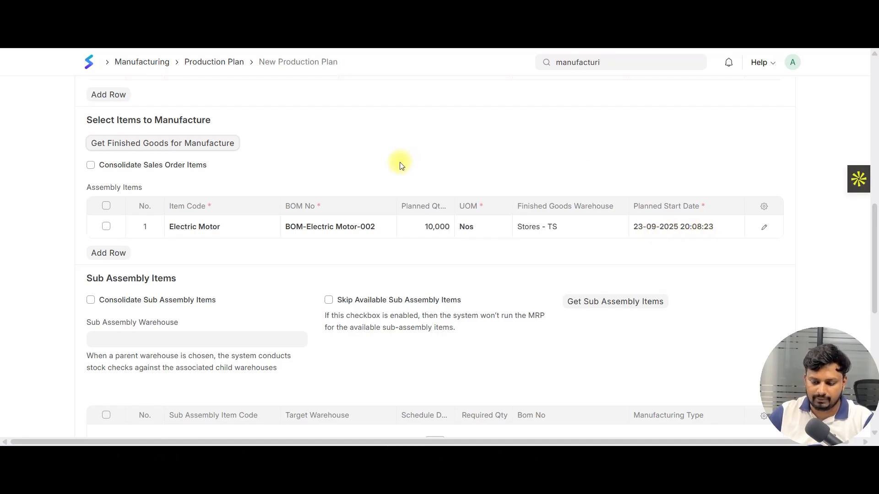
pyautogui.scroll(-1, 402, 165)
pyautogui.scroll(-2, 402, 165)
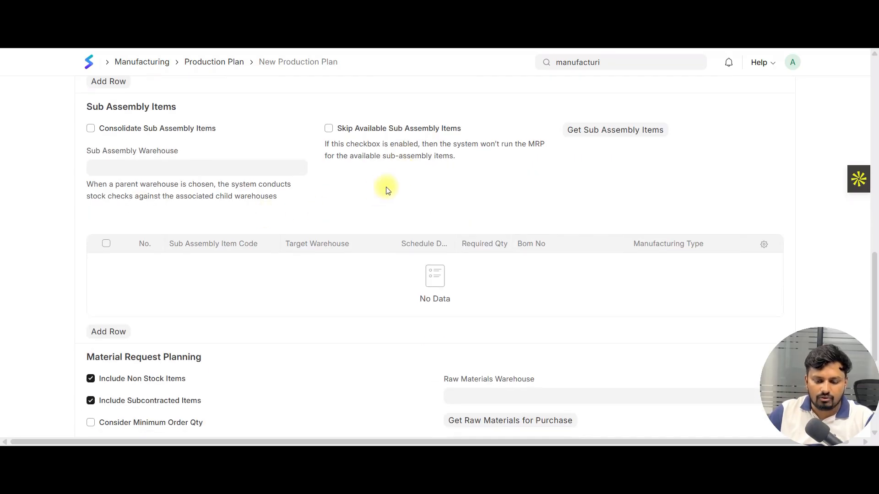
pyautogui.scroll(2, 386, 189)
pyautogui.scroll(1, 387, 189)
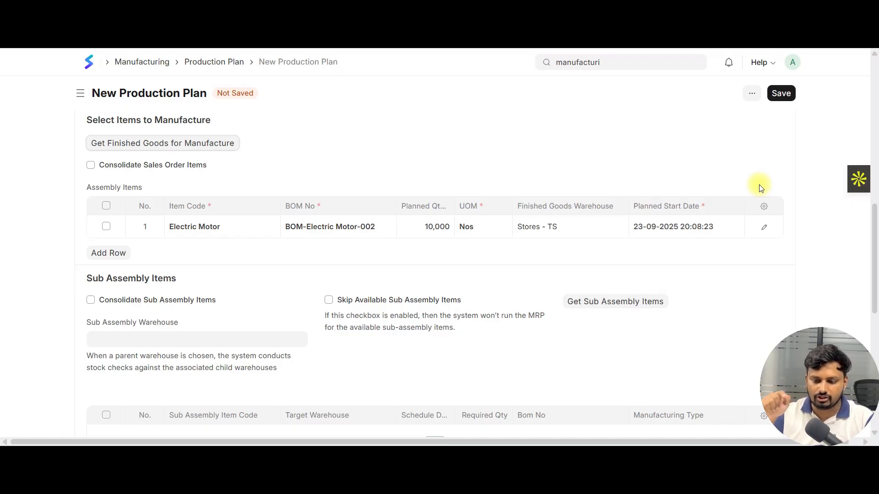
pyautogui.scroll(-5, 501, 234)
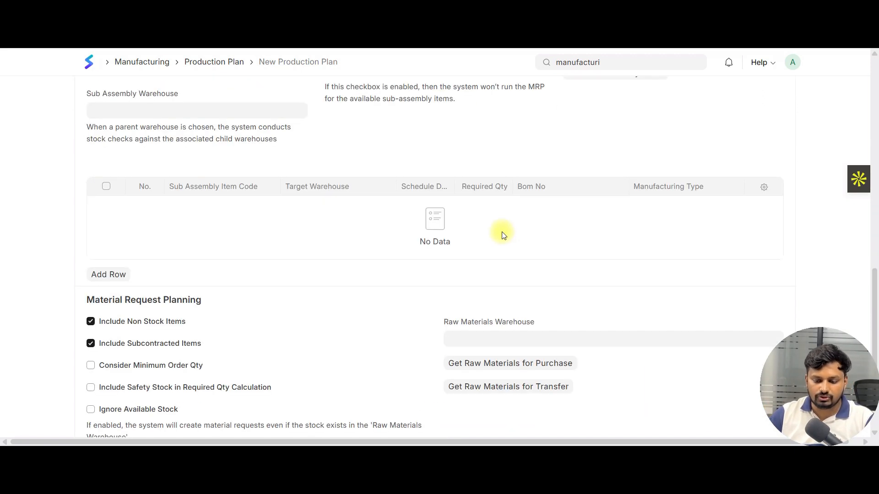
pyautogui.scroll(-2, 396, 270)
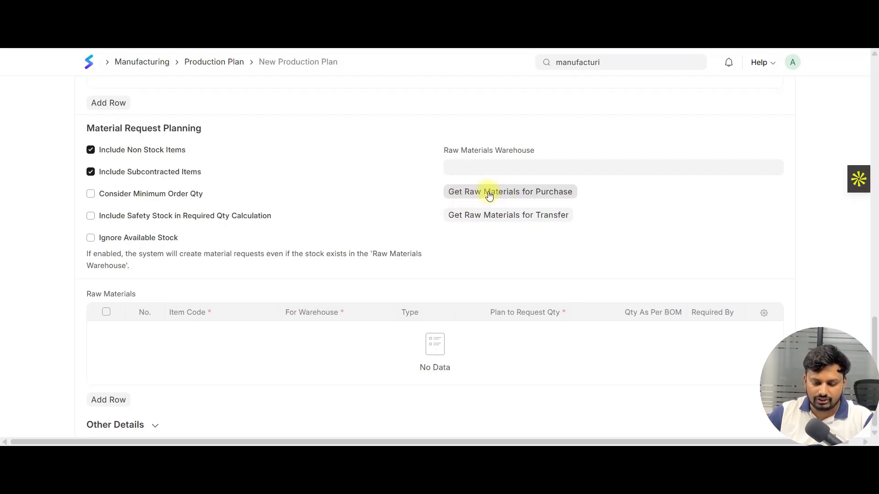
# Try to get the raw materials for purchase without choosing a raw materials warehouse
pyautogui.click(512, 193)
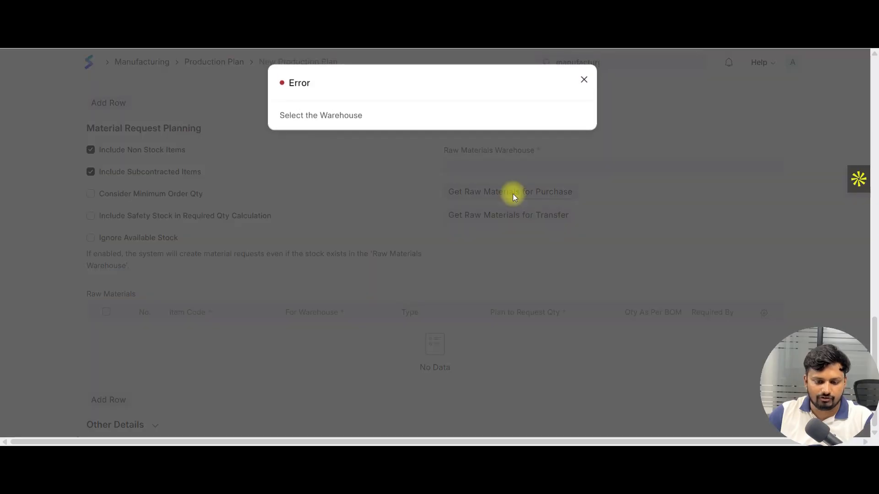
pyautogui.tripleClick(333, 115)
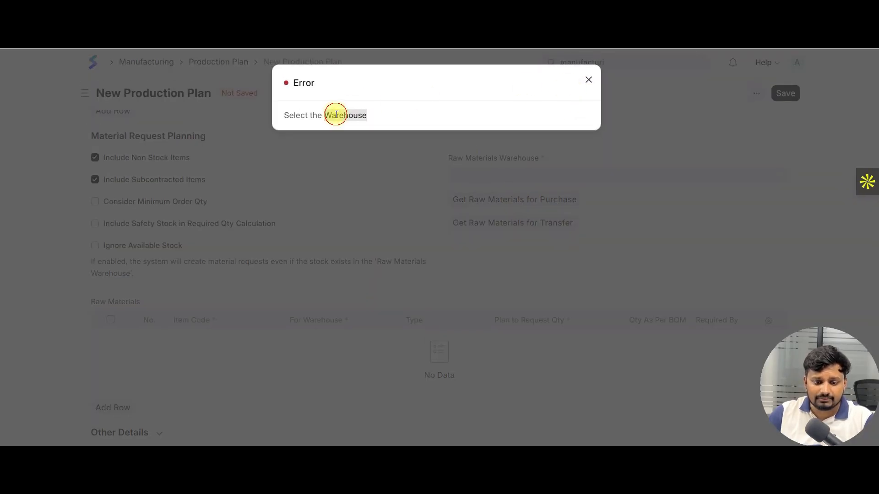
pyautogui.click(586, 82)
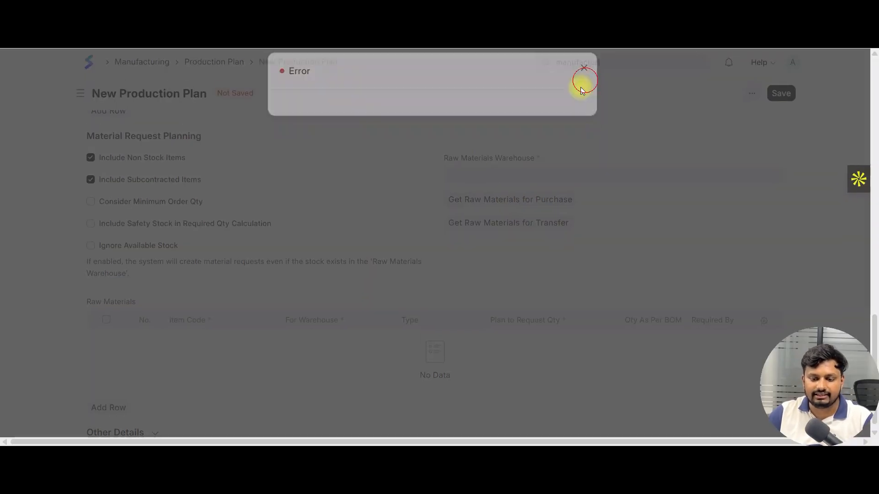
# Set the raw materials warehouse to Work In Progress - TS and get the raw materials for purchase
pyautogui.click(499, 175)
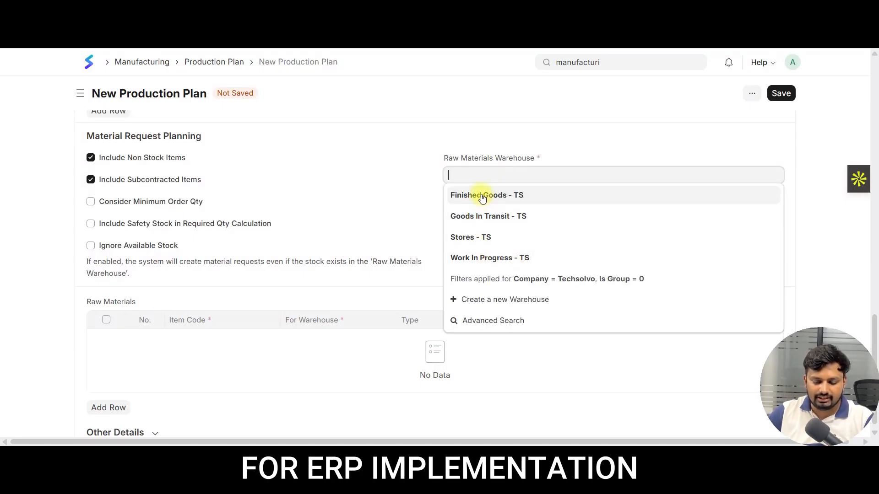
pyautogui.click(489, 259)
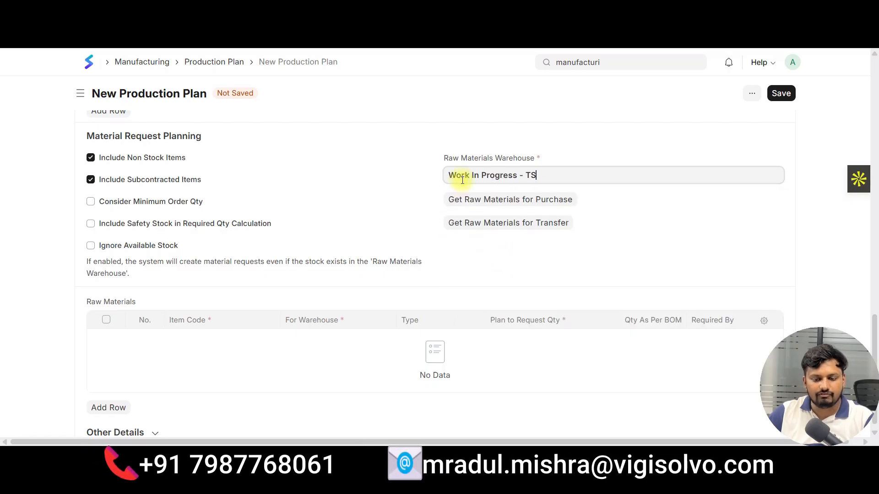
pyautogui.click(520, 204)
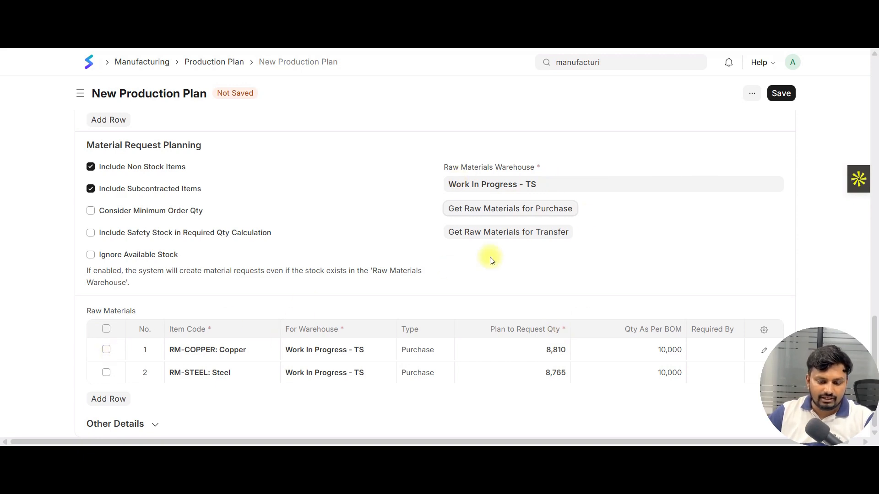
# Try to get the raw materials for transfer using only Work In Progress - TS as the source warehouse
pyautogui.click(526, 237)
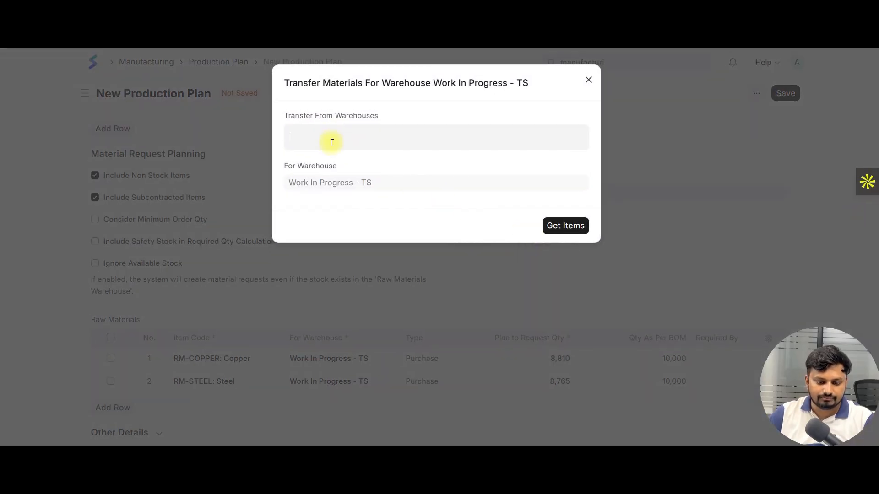
pyautogui.click(332, 242)
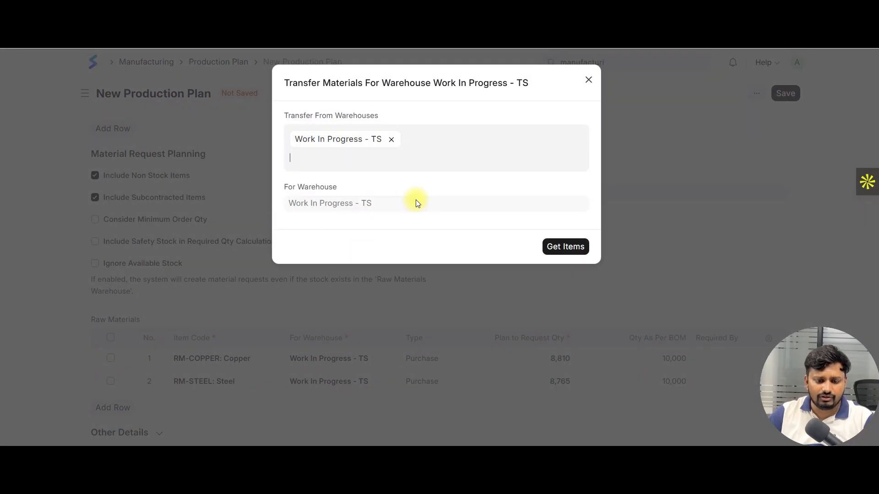
pyautogui.click(476, 112)
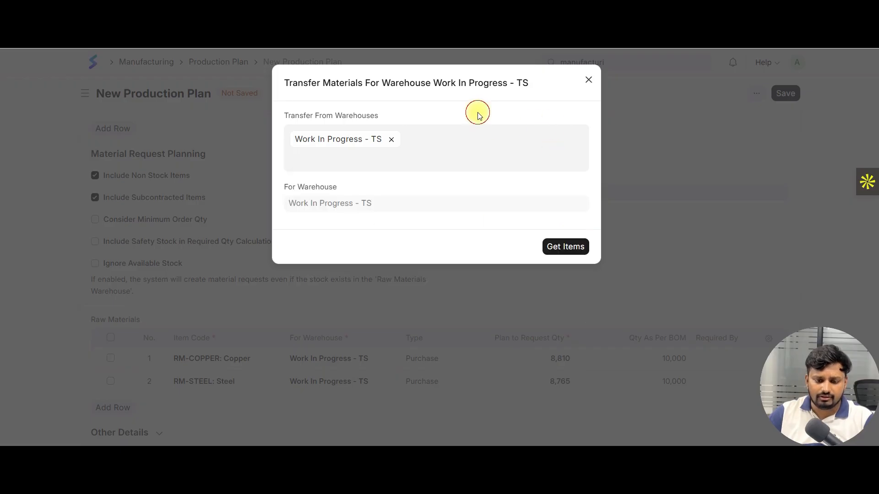
pyautogui.click(391, 139)
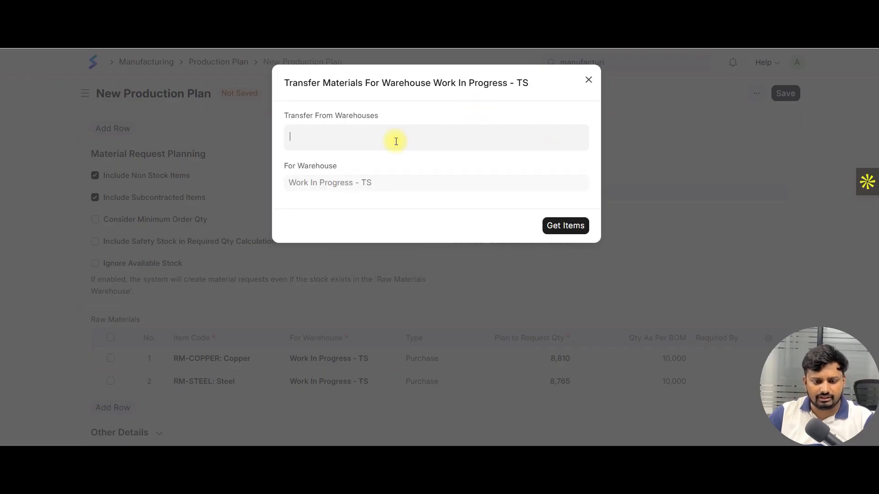
pyautogui.click(396, 141)
pyautogui.click(351, 242)
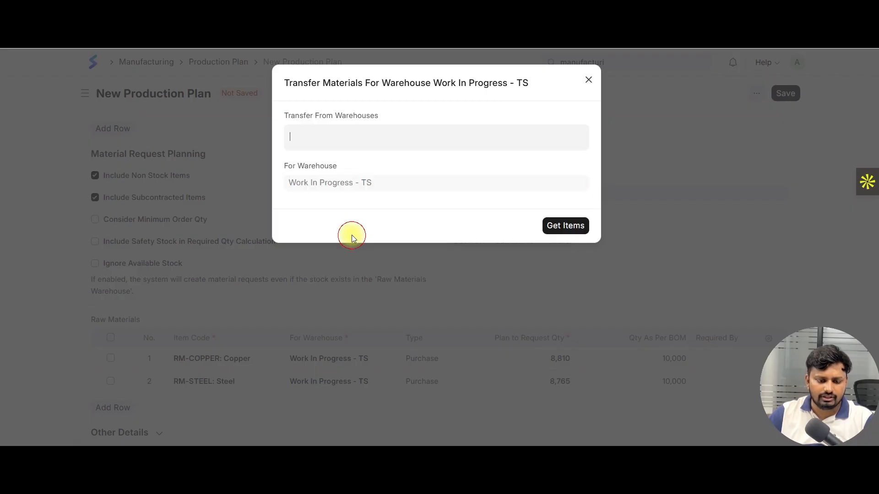
pyautogui.click(587, 194)
pyautogui.click(571, 247)
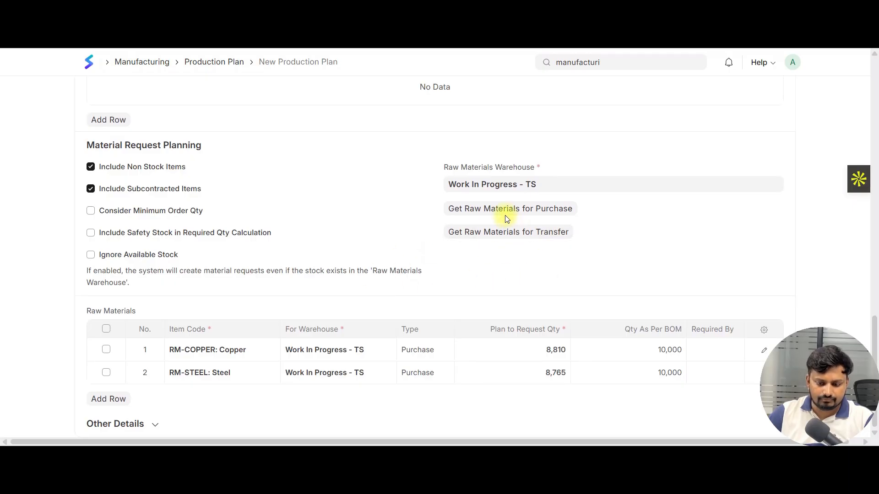
# Get the raw materials for transfer, with Work In Progress - TS and Stores - TS as the source warehouses
pyautogui.click(514, 241)
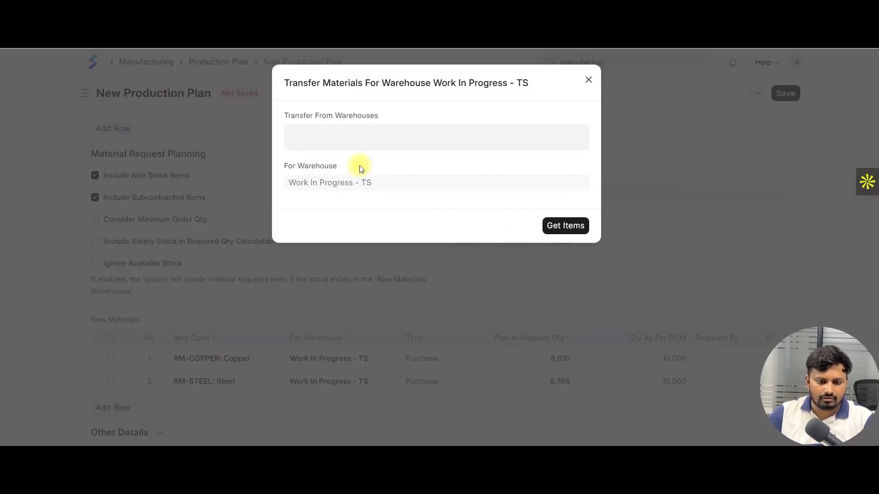
pyautogui.click(353, 138)
pyautogui.click(336, 243)
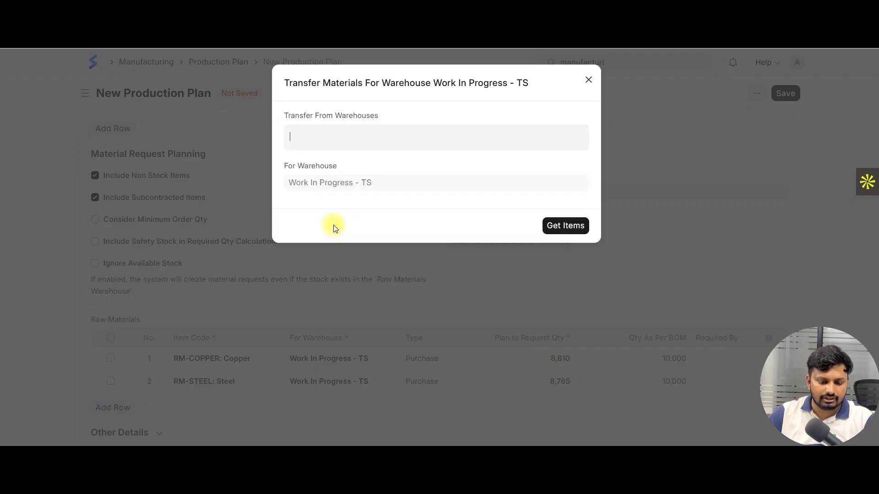
pyautogui.click(589, 125)
pyautogui.click(421, 171)
pyautogui.click(393, 154)
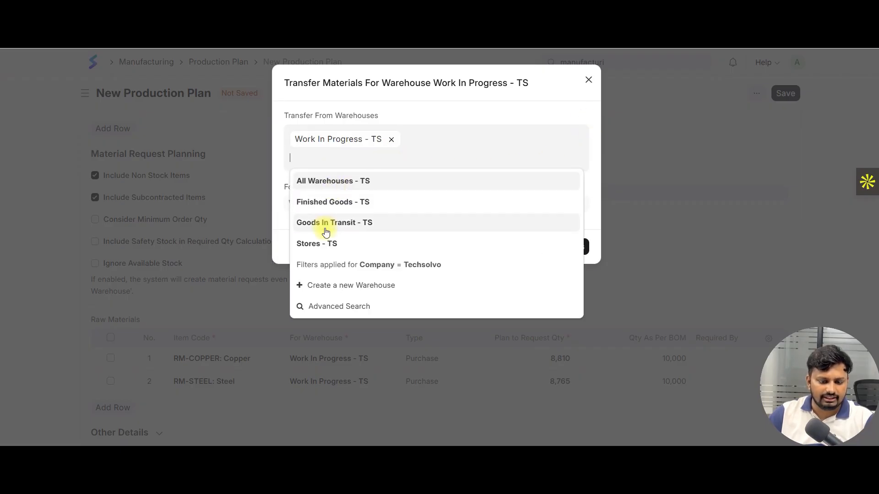
pyautogui.click(326, 248)
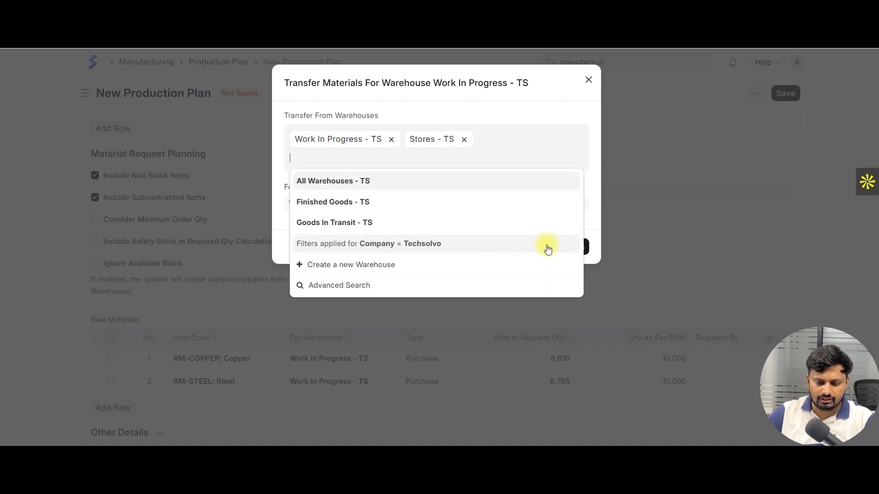
pyautogui.click(585, 194)
pyautogui.click(571, 245)
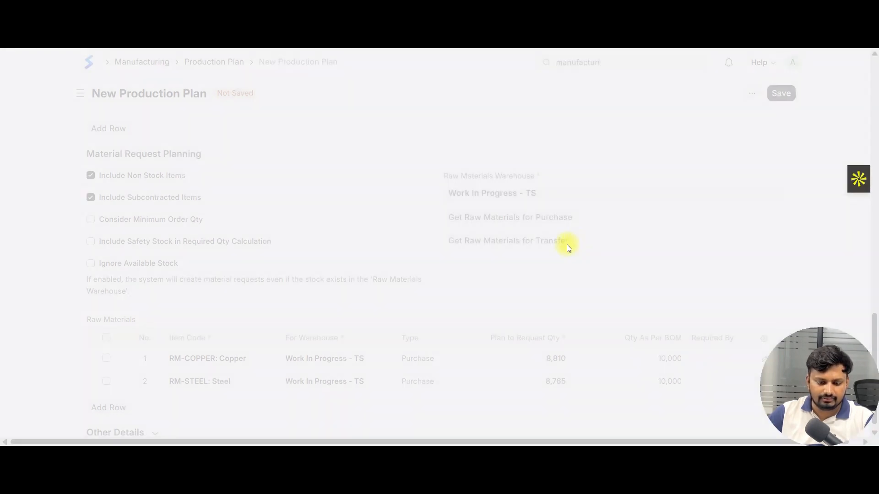
pyautogui.scroll(-1, 504, 256)
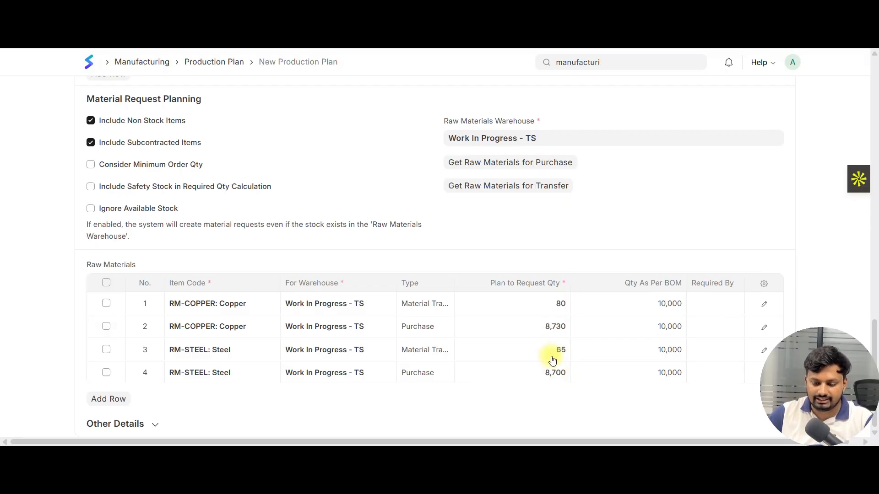
# Delete the copper and steel rows of type Material Transfer from the Raw Materials table
pyautogui.click(107, 303)
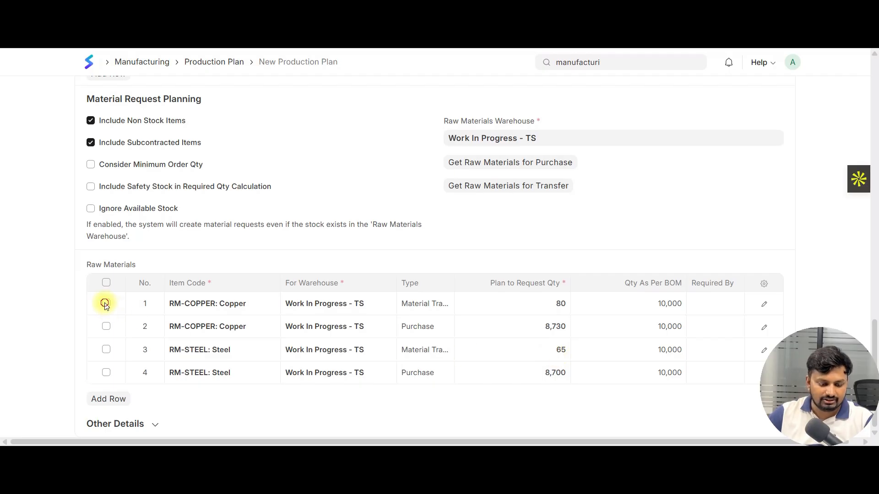
pyautogui.click(106, 350)
pyautogui.click(106, 399)
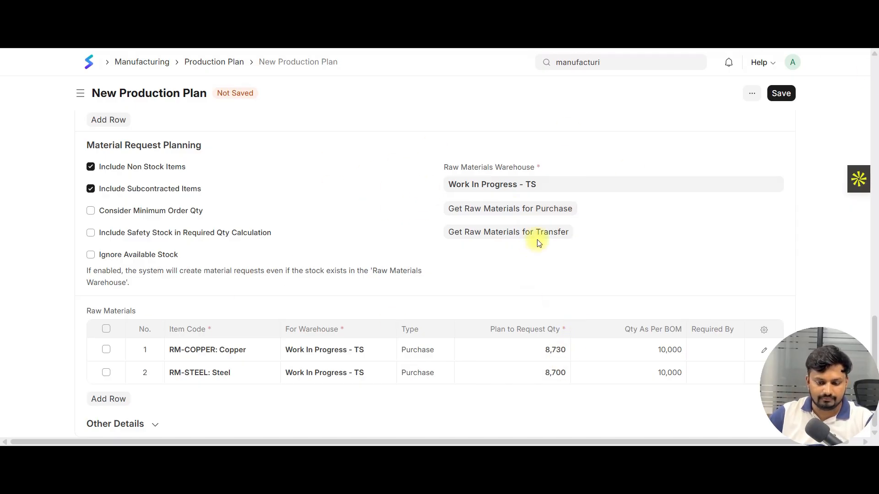
# Review the remaining raw materials and expand the plan's Other Details section to examine its quantities and status
pyautogui.scroll(6, 669, 194)
pyautogui.scroll(-5, 295, 349)
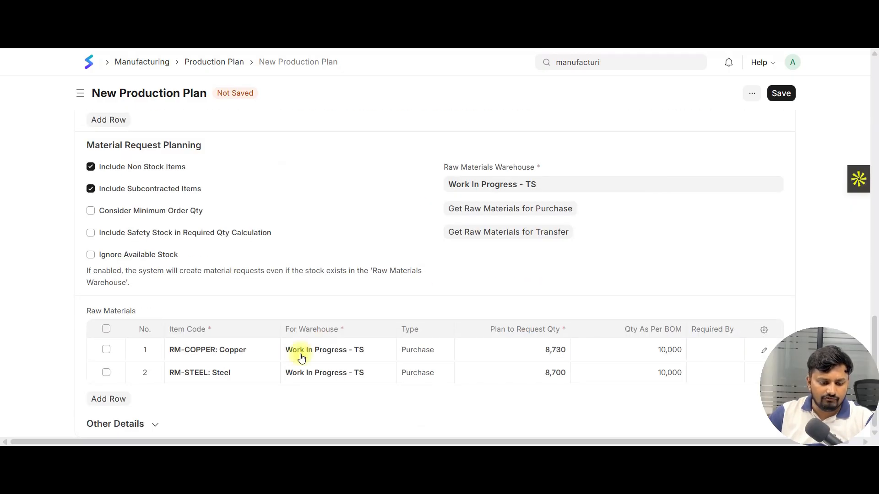
pyautogui.click(137, 421)
pyautogui.scroll(-2, 241, 347)
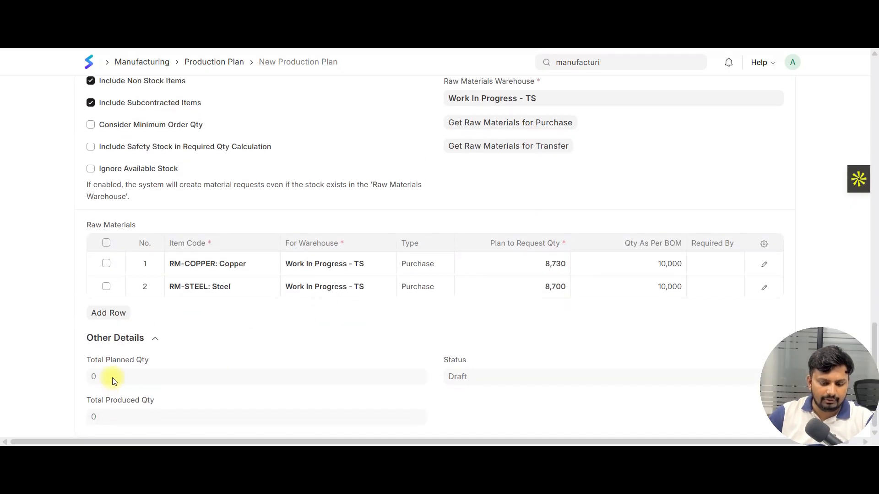
pyautogui.scroll(5, 366, 317)
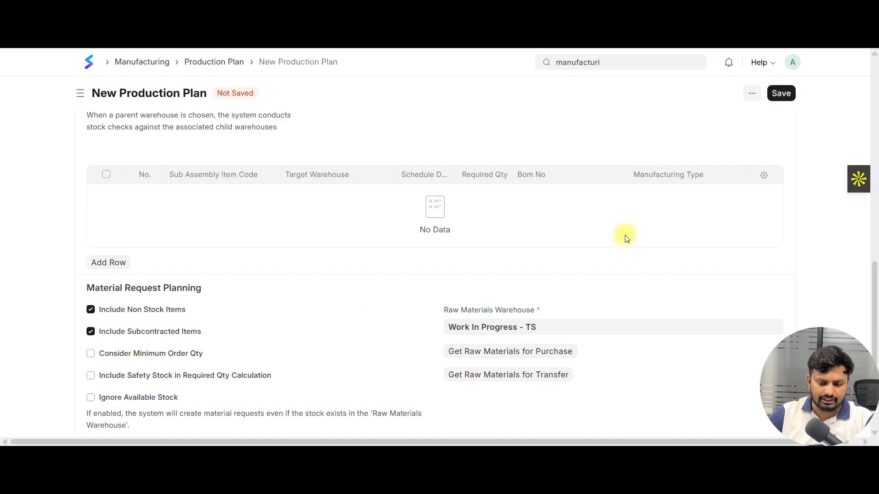
# Save the new production plan and submit it permanently
pyautogui.scroll(15, 626, 239)
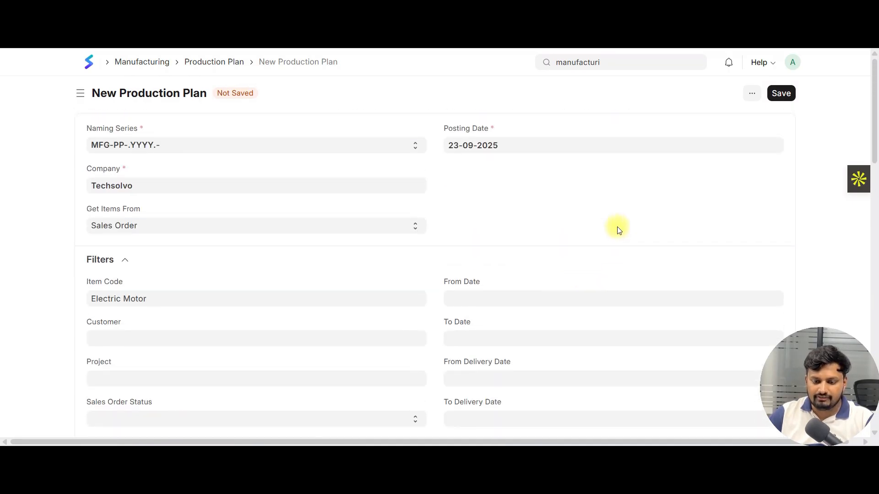
pyautogui.click(781, 94)
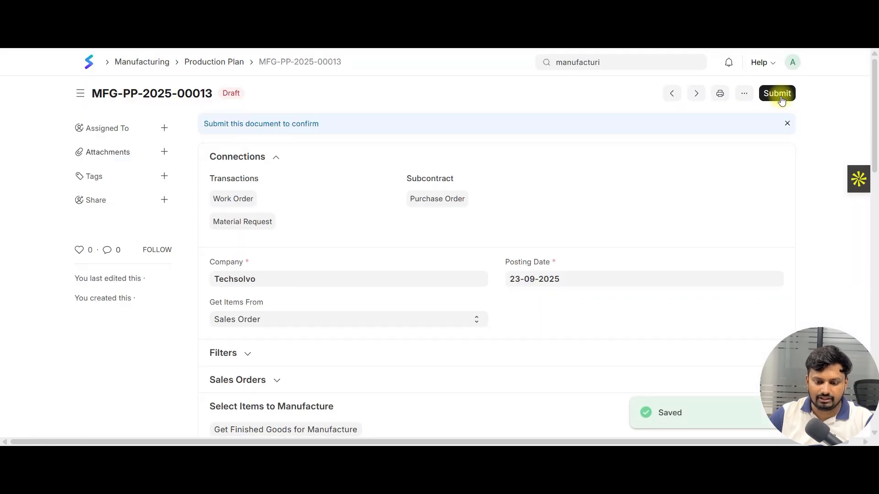
pyautogui.click(781, 94)
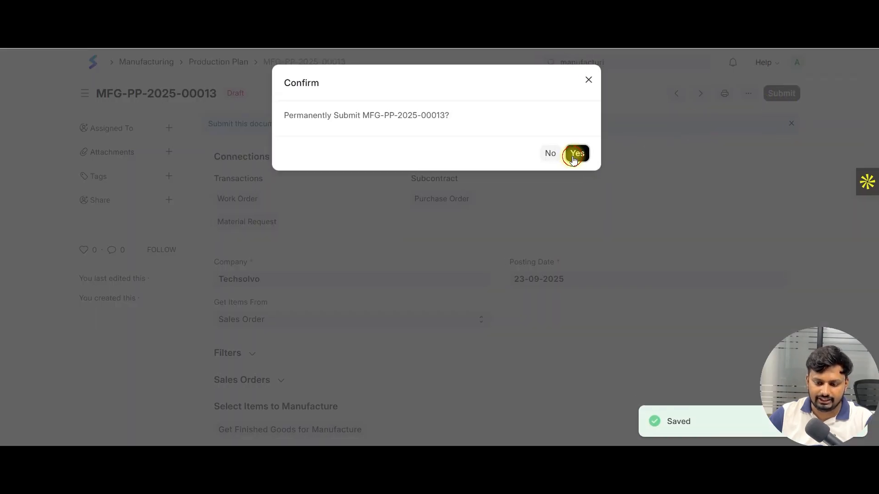
pyautogui.click(575, 154)
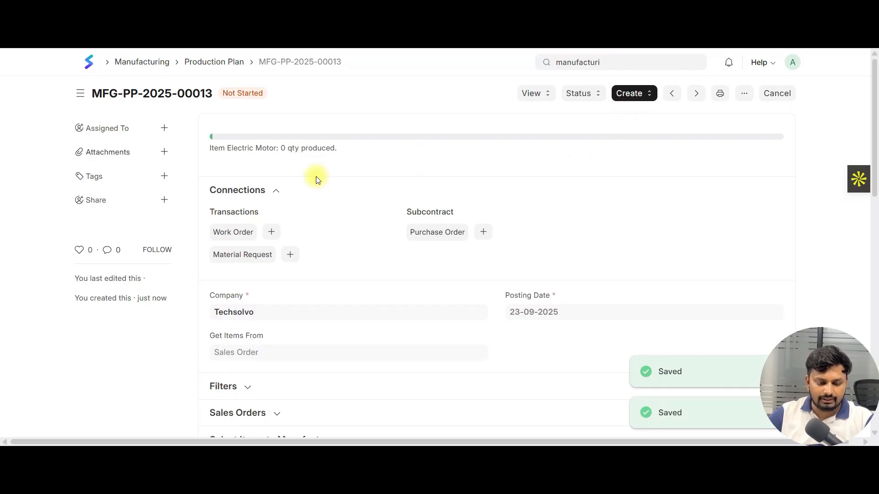
# Examine the submitted plan's Raw Materials table and the details of its copper row
pyautogui.scroll(-5, 471, 221)
pyautogui.scroll(-7, 471, 220)
pyautogui.scroll(3, 467, 279)
pyautogui.scroll(-2, 313, 326)
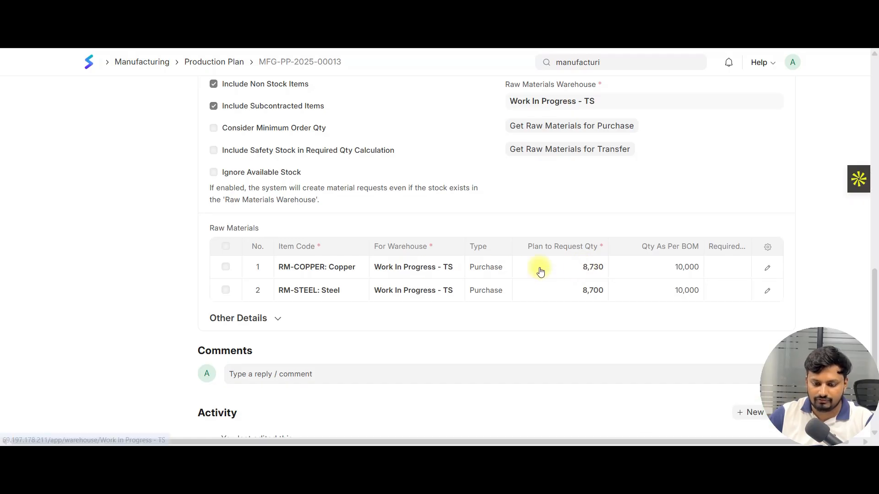
pyautogui.click(601, 269)
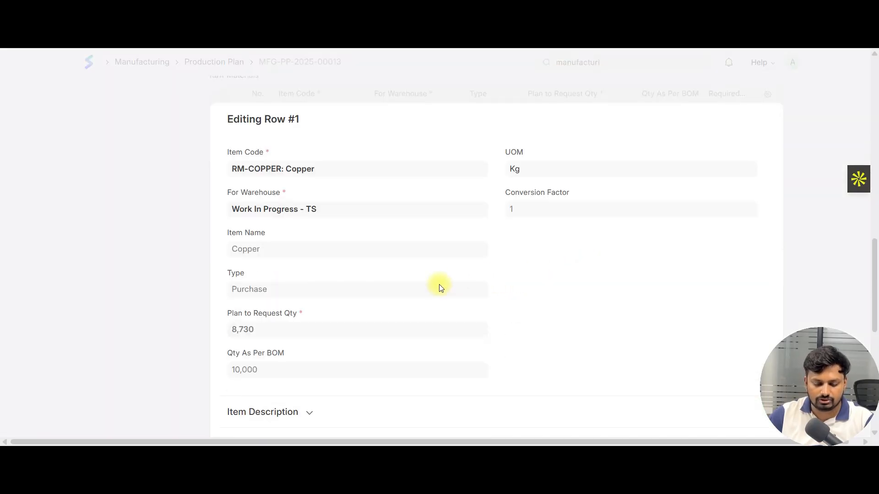
pyautogui.click(174, 236)
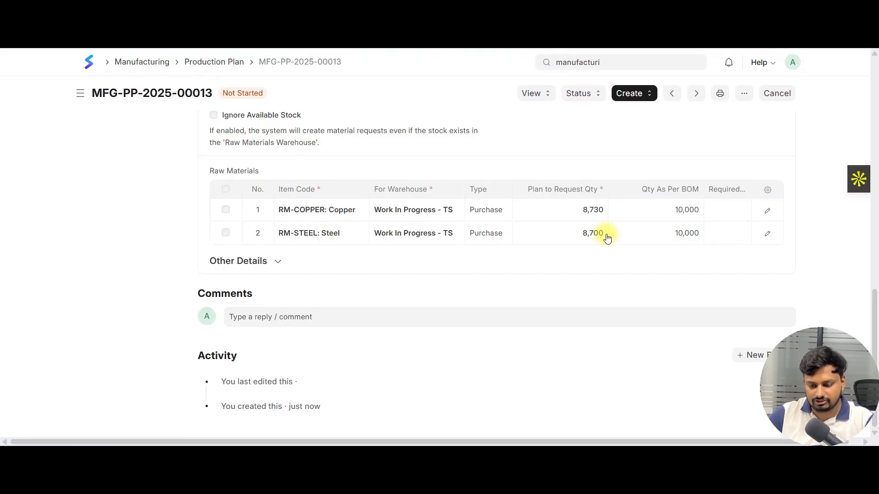
# Compare the submitted plan's Assembly Items with its Raw Materials quantities, and check its linked transactions
pyautogui.scroll(7, 609, 239)
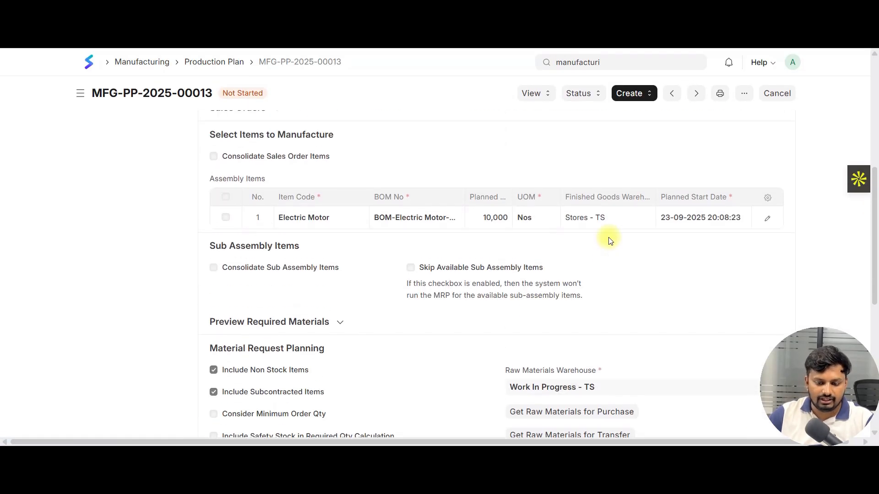
pyautogui.scroll(4, 609, 239)
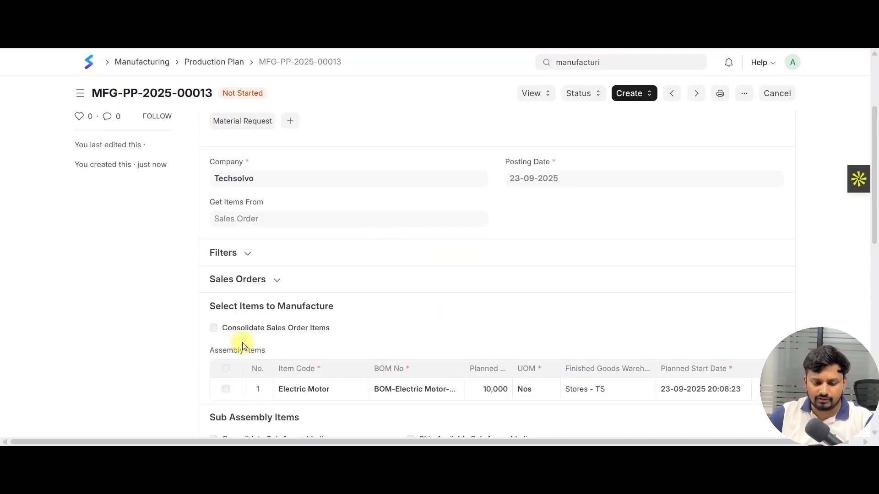
pyautogui.scroll(-1, 505, 217)
pyautogui.scroll(-7, 505, 217)
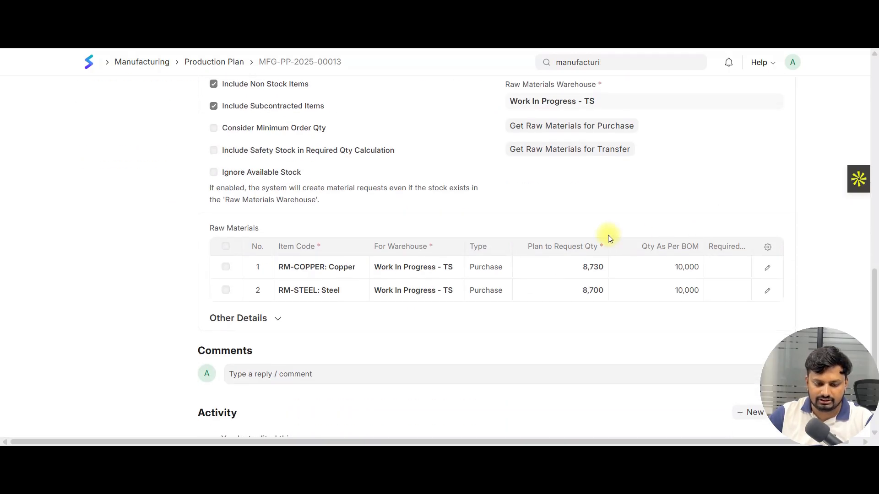
pyautogui.scroll(3, 608, 236)
pyautogui.scroll(10, 608, 239)
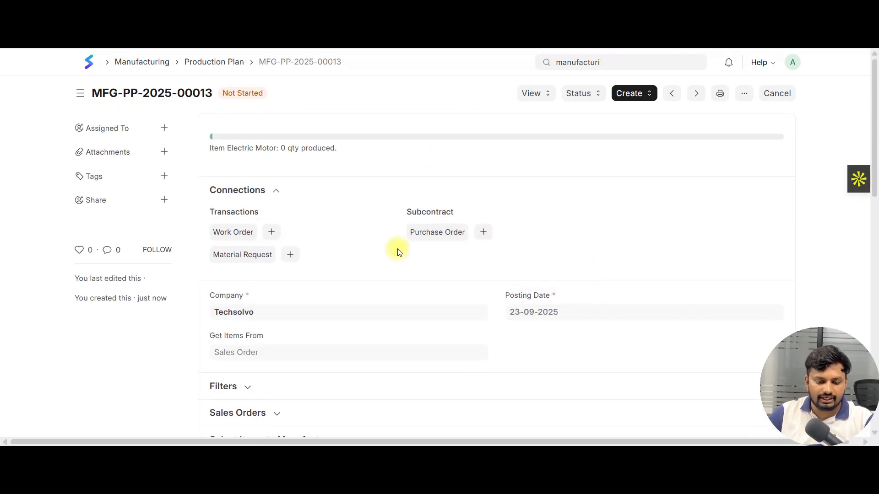
pyautogui.scroll(-10, 630, 265)
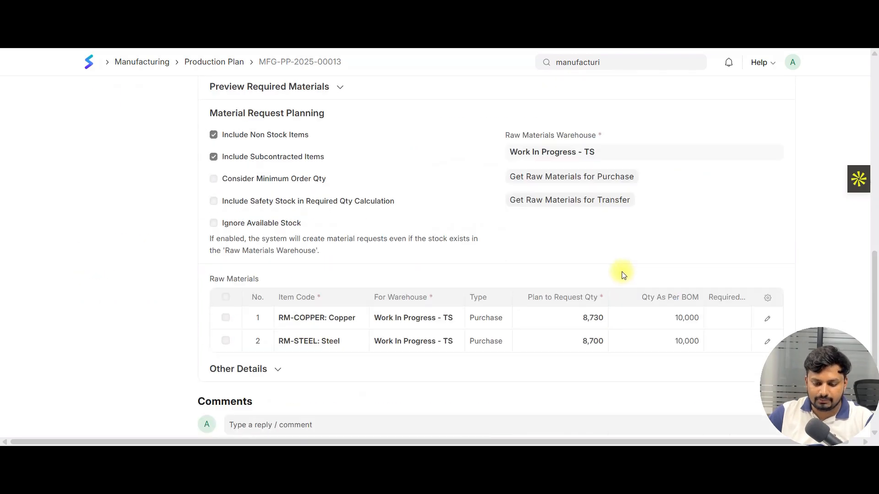
# Open a new purchase order from the plan's connections to examine its Items table, and return to the plan
pyautogui.scroll(10, 592, 257)
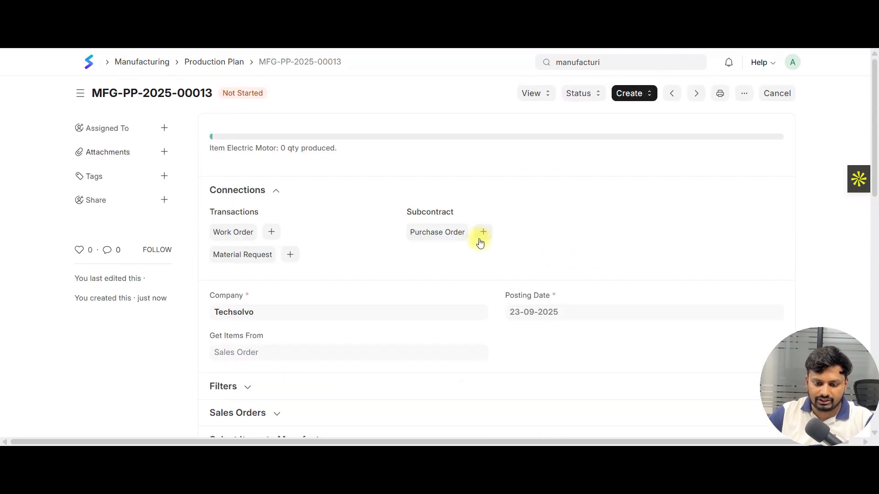
pyautogui.click(483, 234)
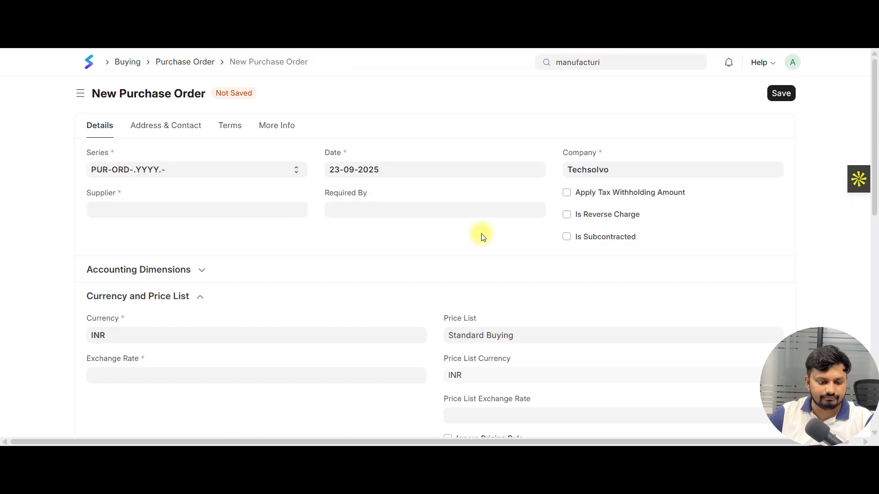
pyautogui.scroll(-3, 483, 237)
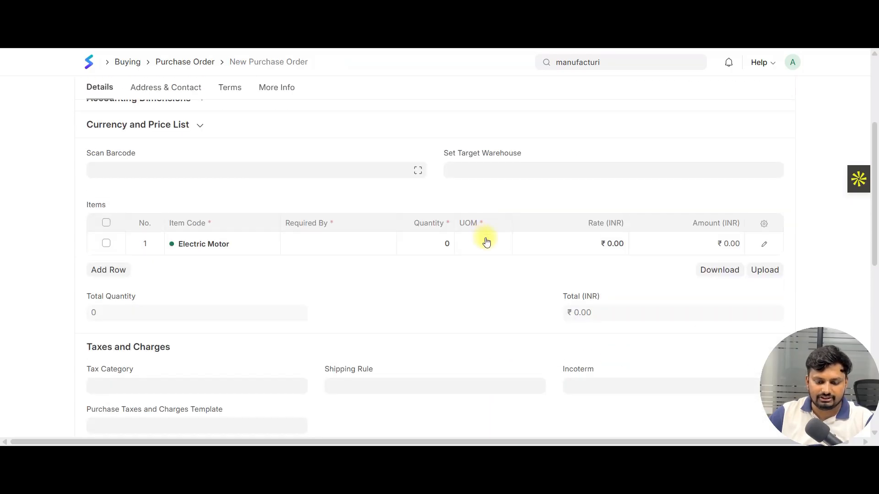
pyautogui.scroll(3, 452, 253)
pyautogui.scroll(-1, 465, 259)
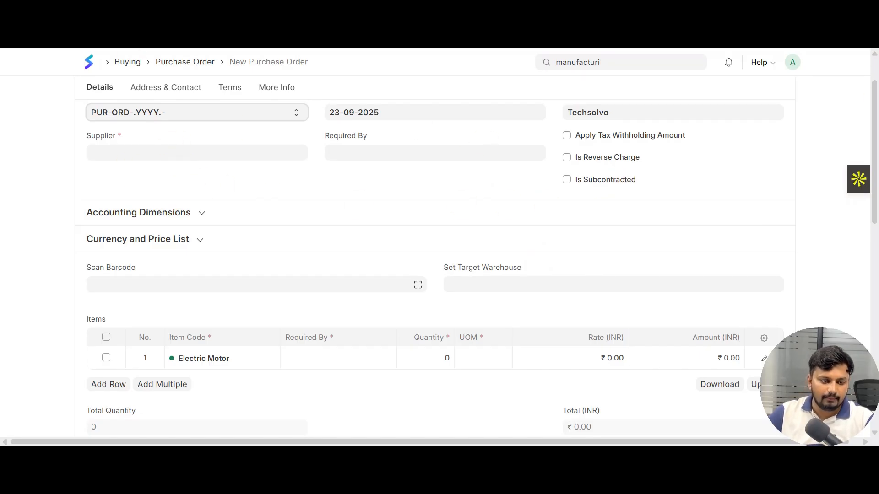
pyautogui.hotkey('alt', 'Left')
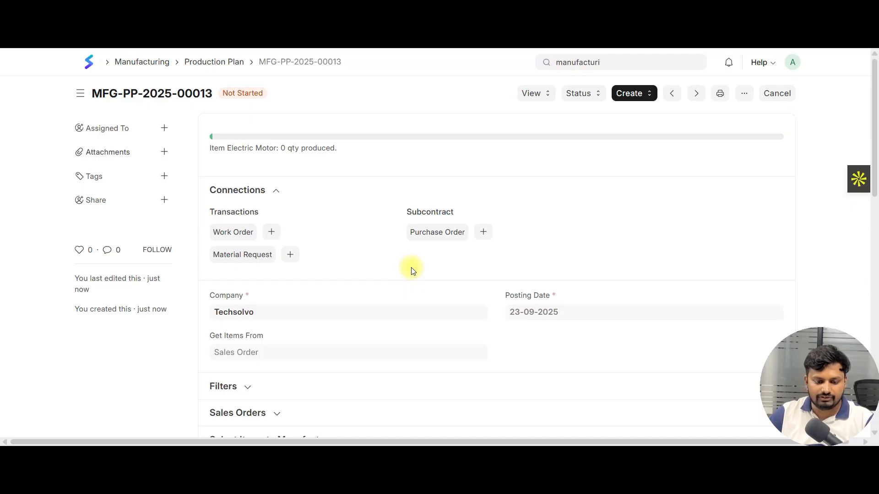
# Review the plan's assembly items, raw materials to request and production progress of Electric Motor
pyautogui.scroll(-6, 384, 385)
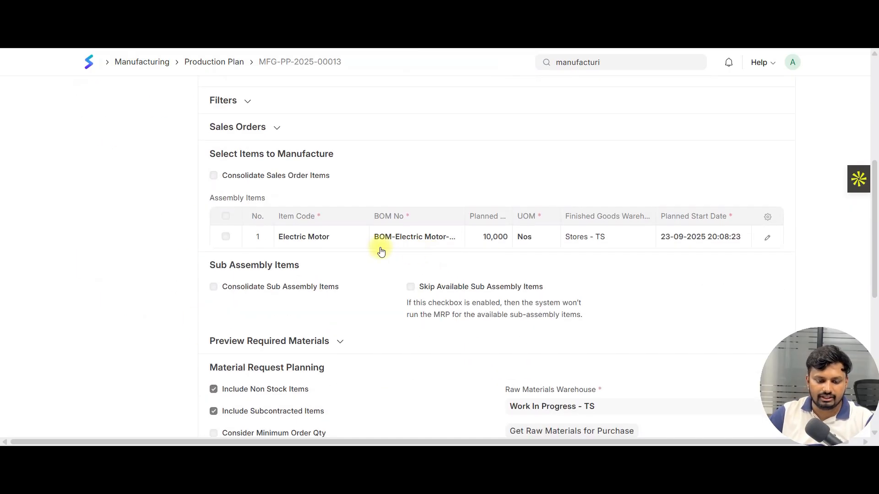
pyautogui.scroll(-4, 382, 252)
pyautogui.scroll(-4, 505, 251)
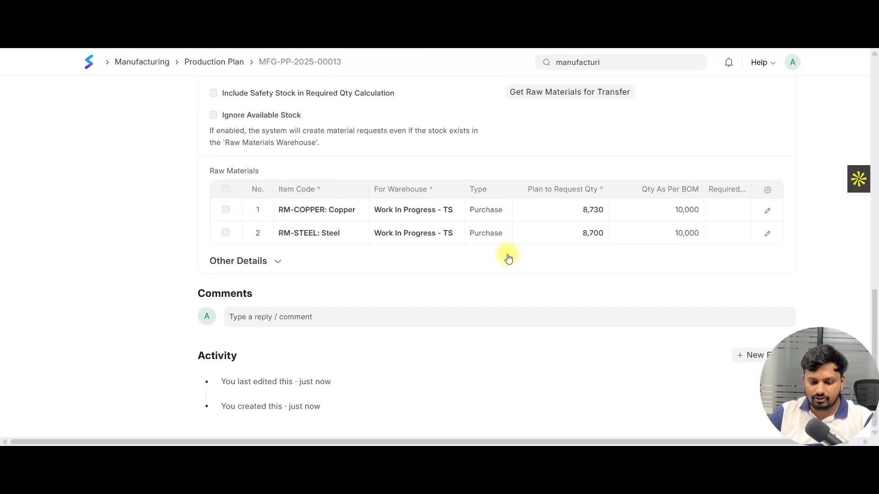
pyautogui.scroll(14, 508, 259)
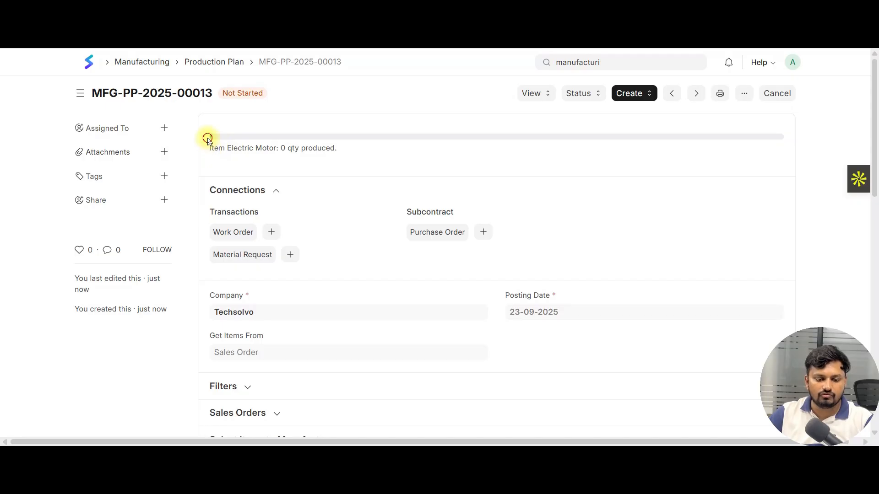
pyautogui.doubleClick(322, 148)
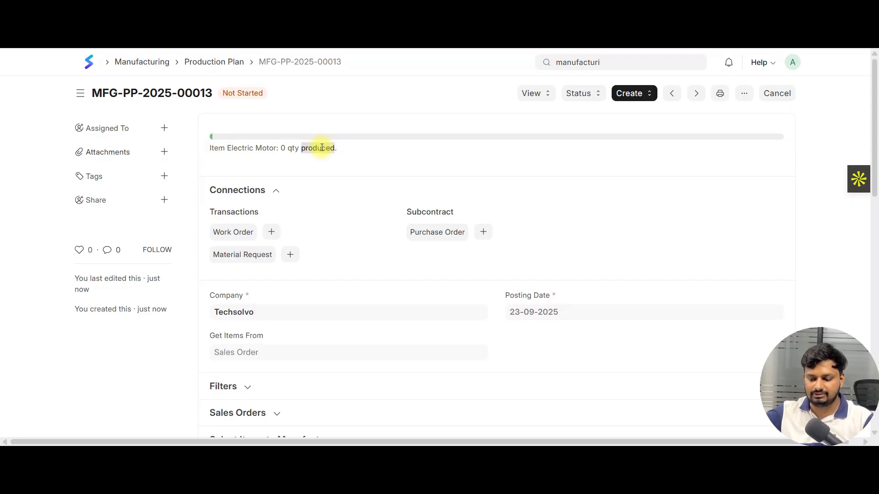
pyautogui.scroll(-4, 309, 151)
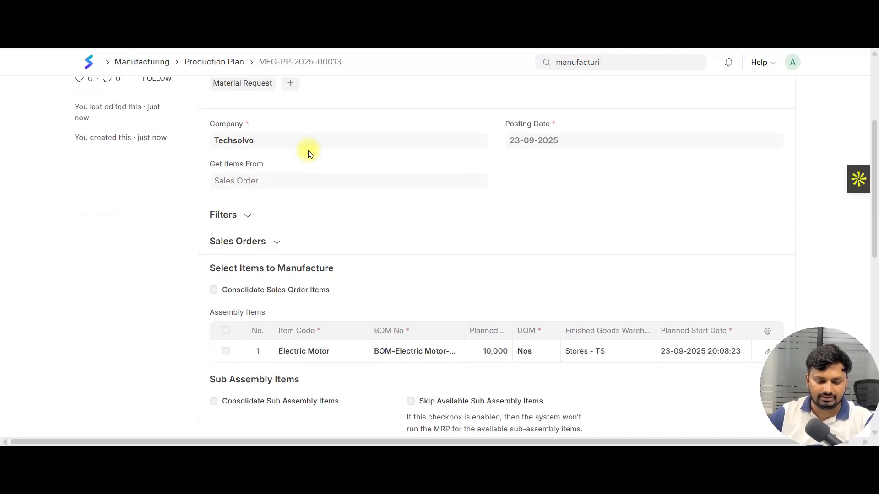
pyautogui.scroll(4, 615, 139)
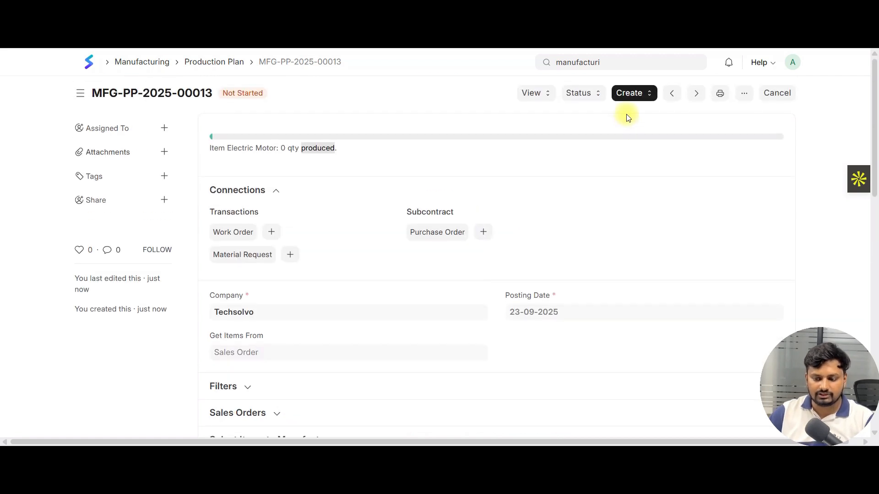